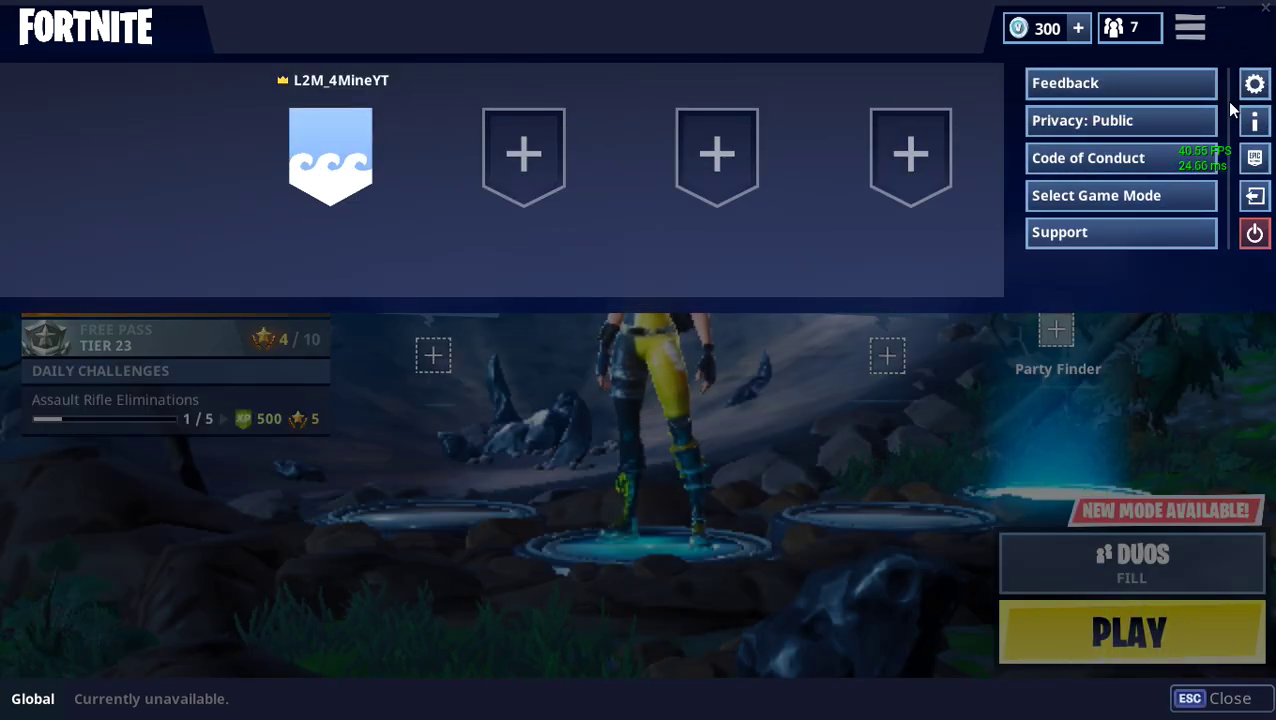
# - Open the Settings gear to reach the Video tab showing 1366x768 windowed mode at 120 FPS
pyautogui.click(1250, 88)
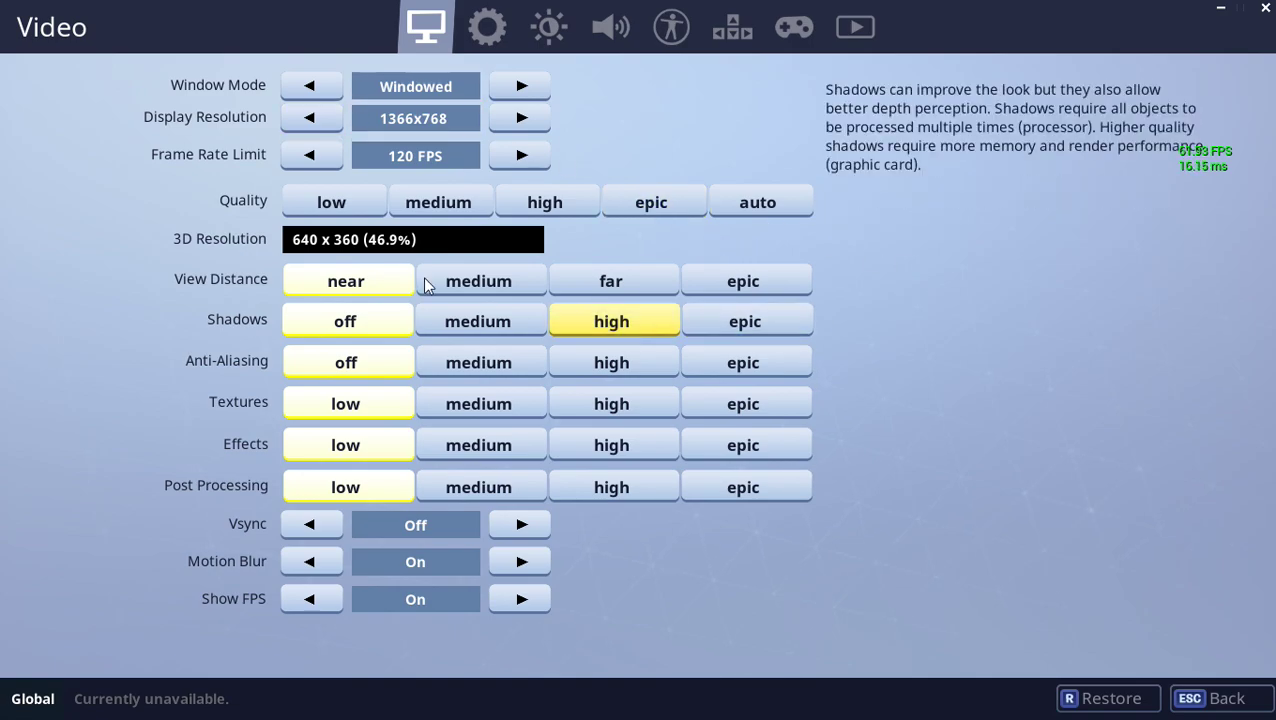
# - Nudge 3D Resolution up to 853 x 480, then drag it back down to 640 x 360 (46.9%)
pyautogui.click(358, 240)
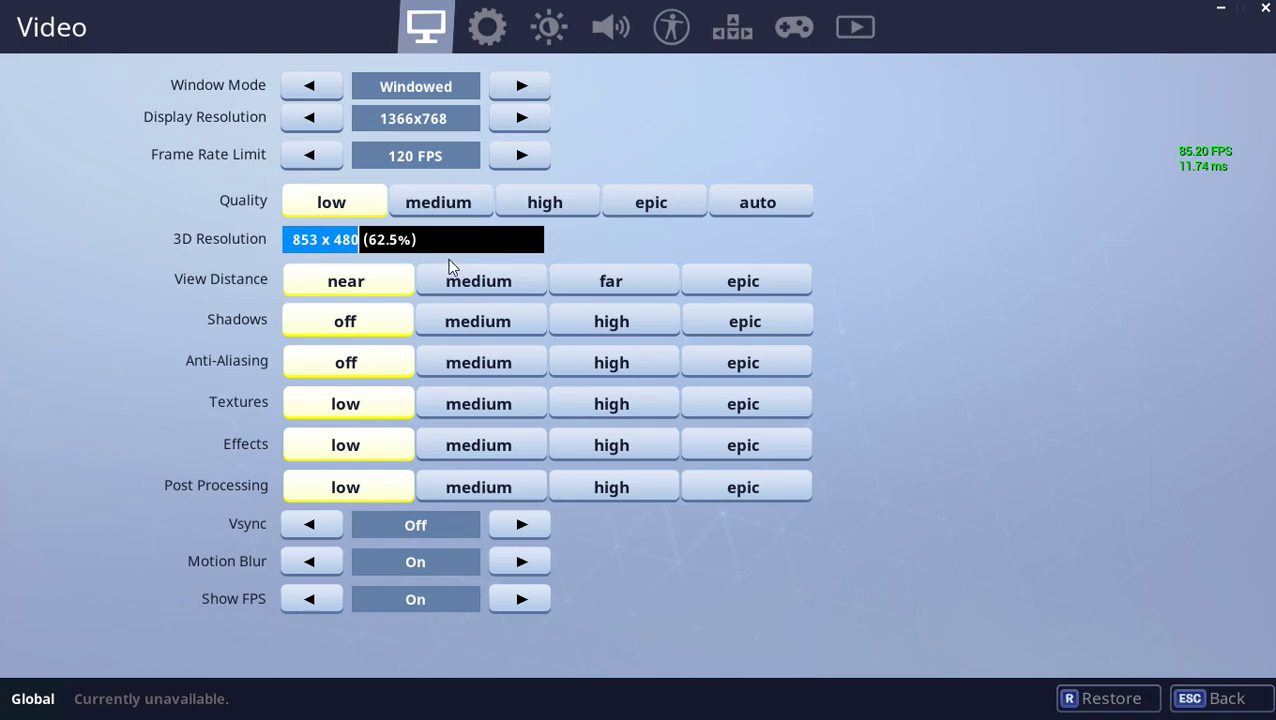
pyautogui.moveTo(473, 245); pyautogui.dragTo(94, 276)
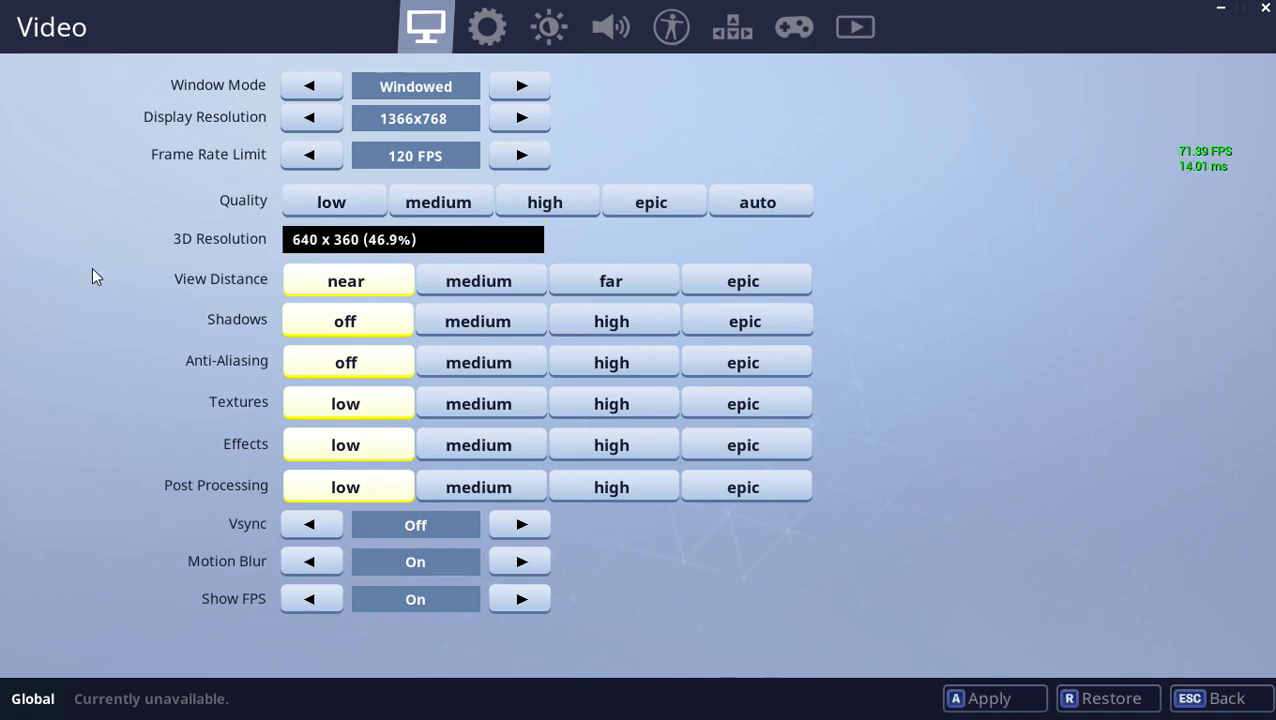
# - Apply the 640 x 360 resolution, switch Vsync on and apply, then go back to the lobby
pyautogui.click(966, 703)
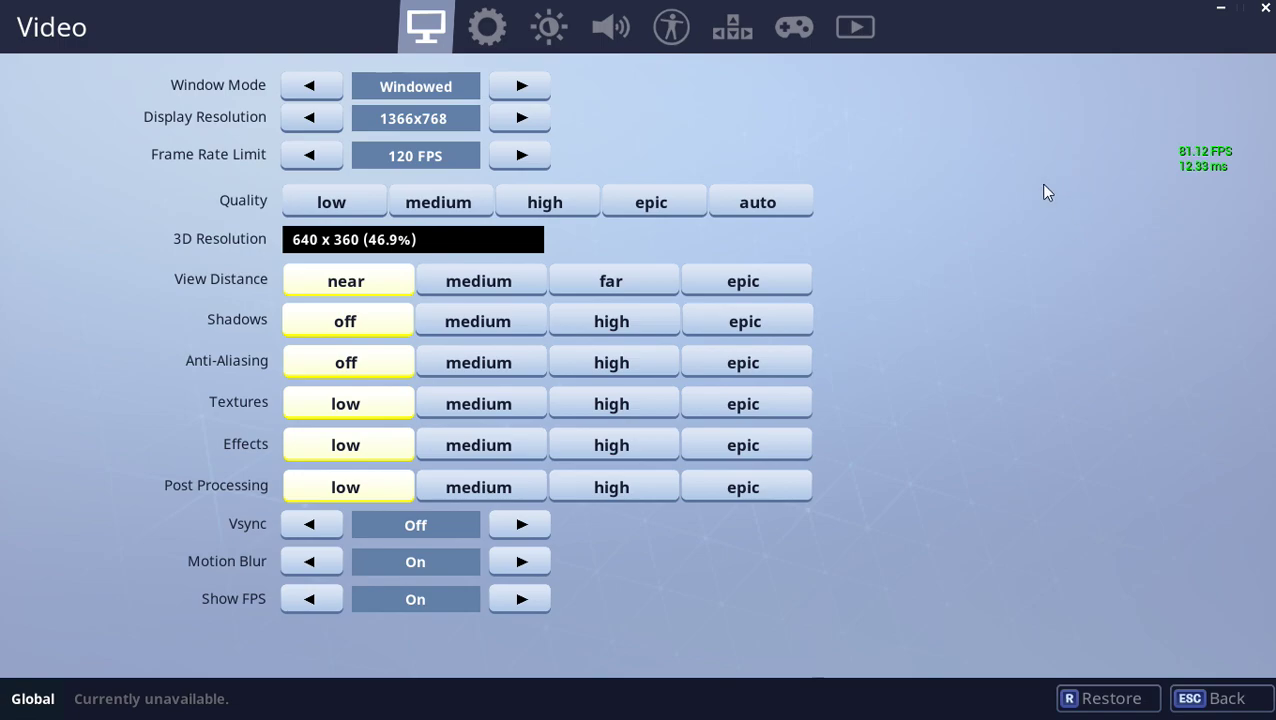
pyautogui.click(304, 527)
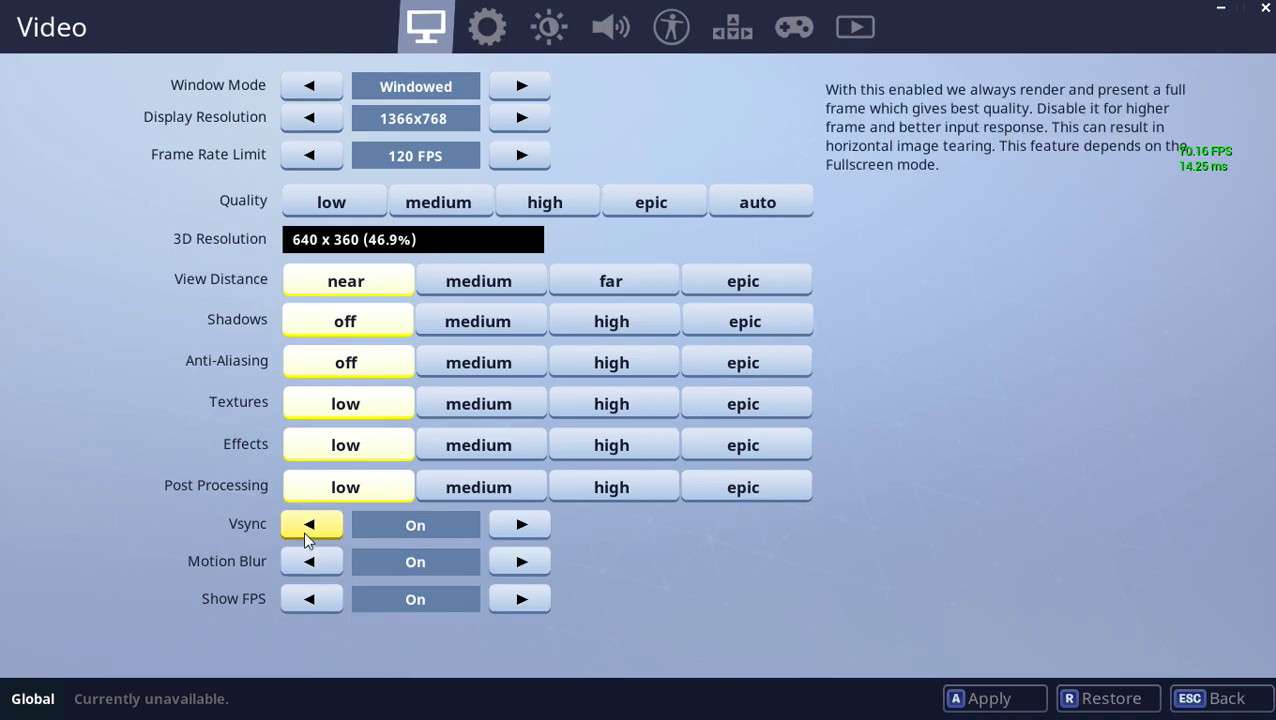
pyautogui.click(990, 700)
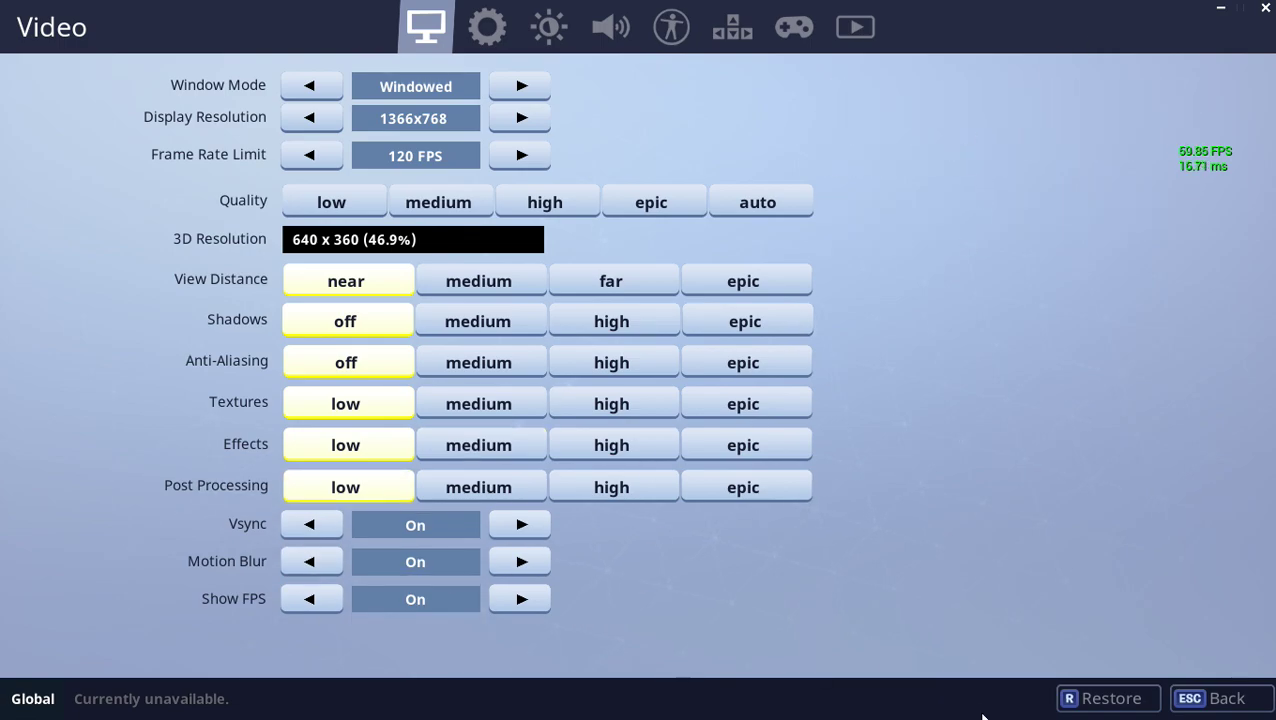
pyautogui.click(1215, 698)
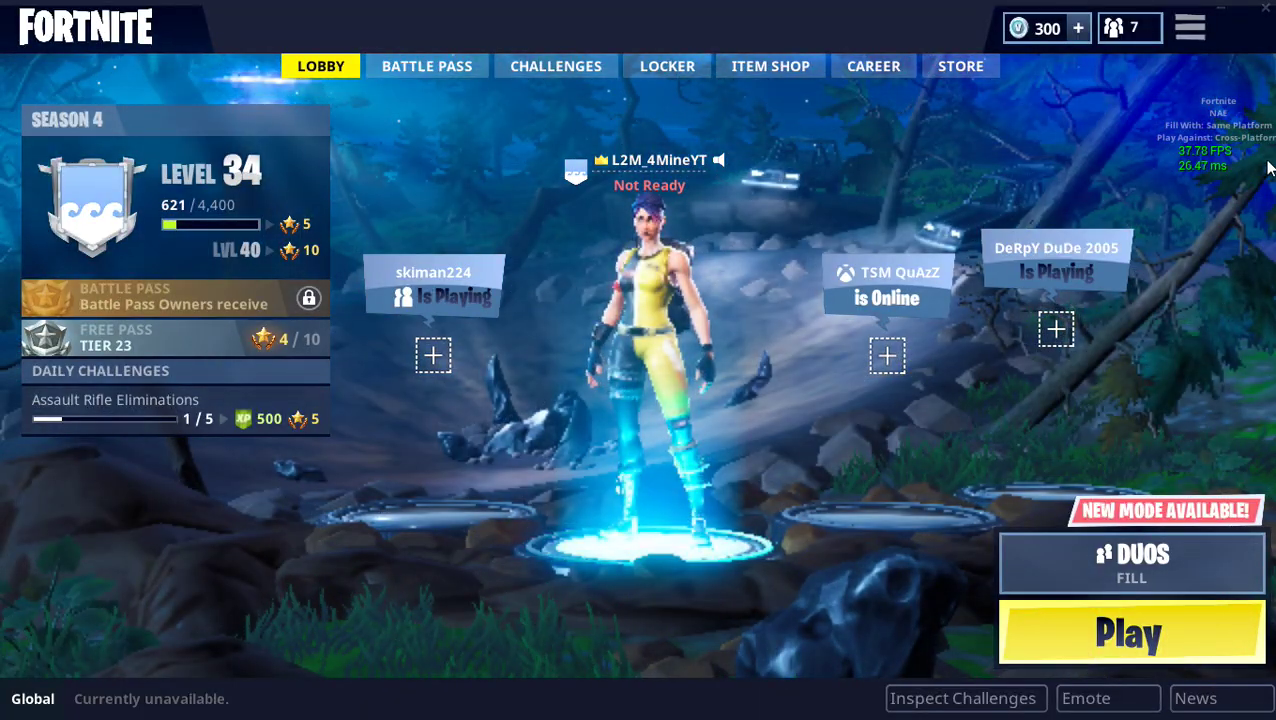
# - Reopen Video settings, set every quality row and the preset to medium (1280 x 720), apply, then exit
pyautogui.click(1190, 24)
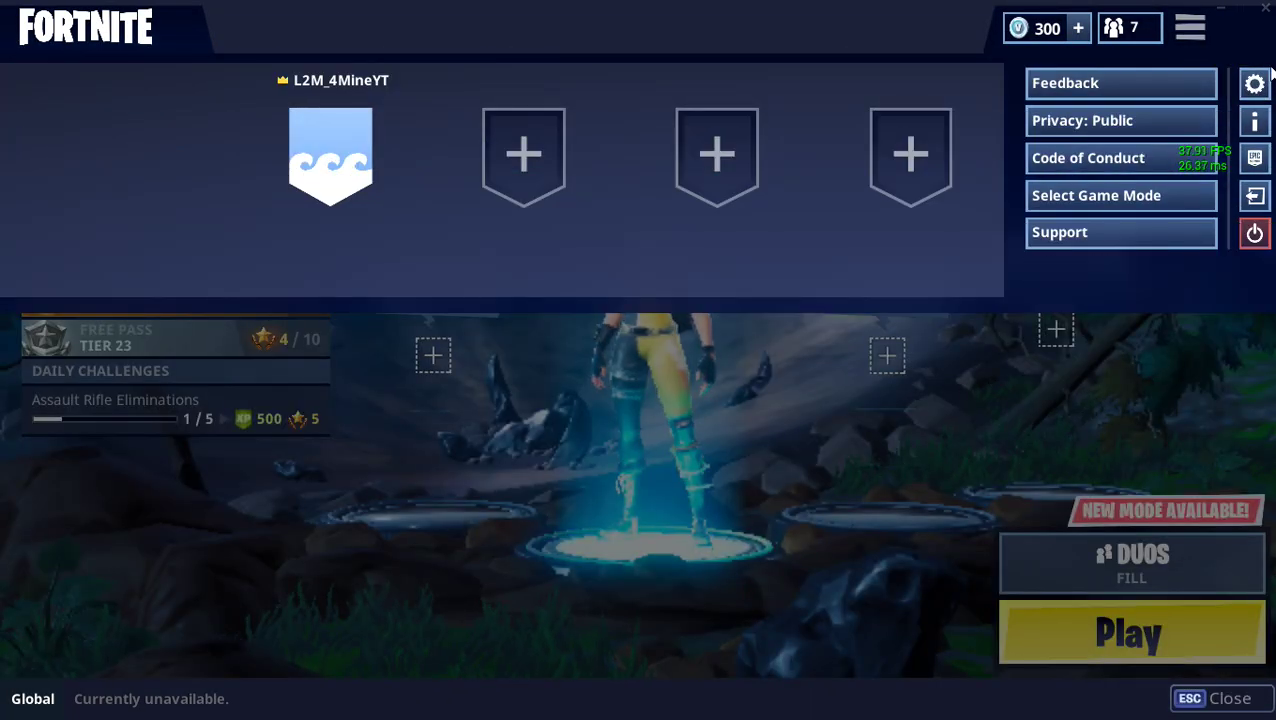
pyautogui.click(1253, 87)
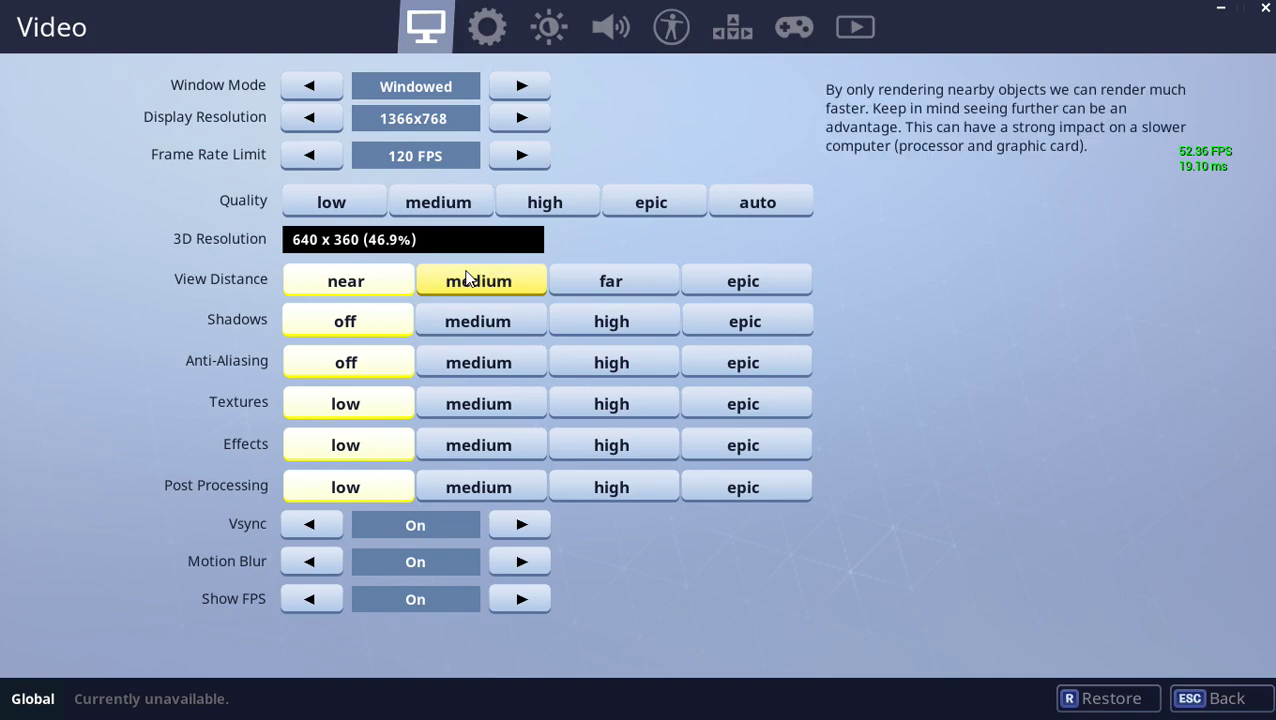
pyautogui.click(484, 286)
pyautogui.click(478, 322)
pyautogui.click(478, 363)
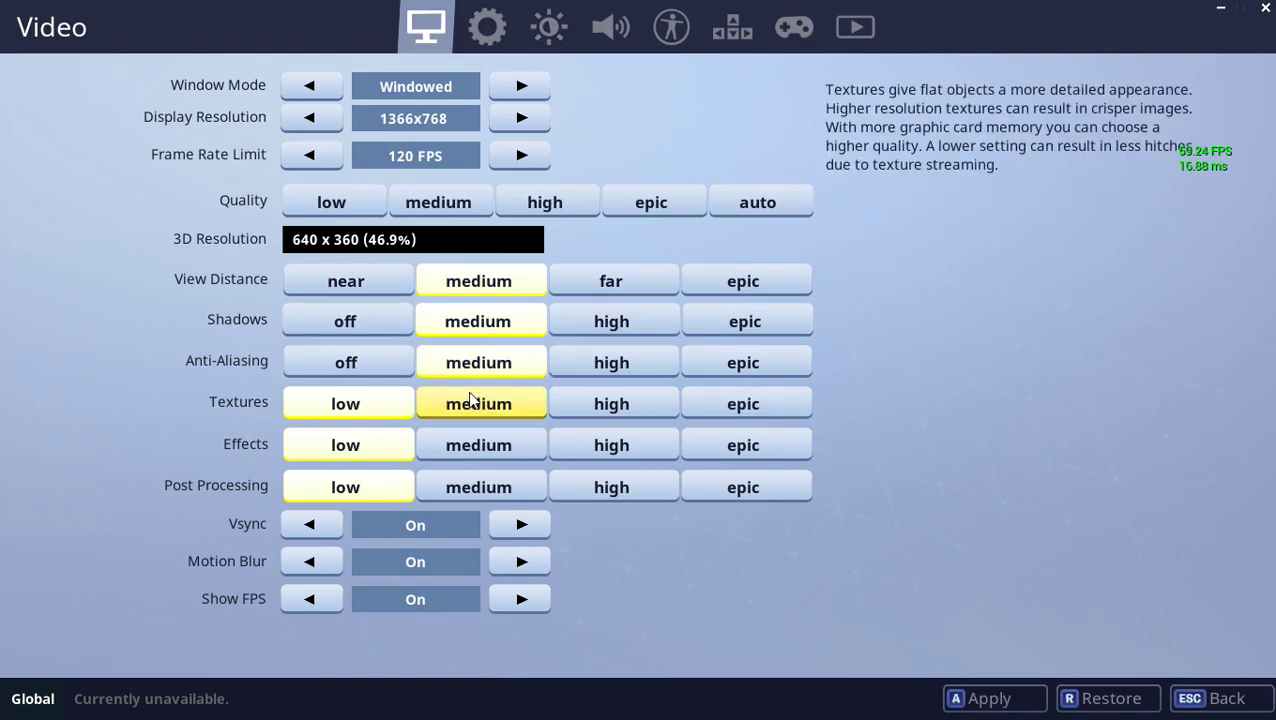
pyautogui.click(468, 405)
pyautogui.click(470, 446)
pyautogui.click(465, 484)
pyautogui.click(450, 210)
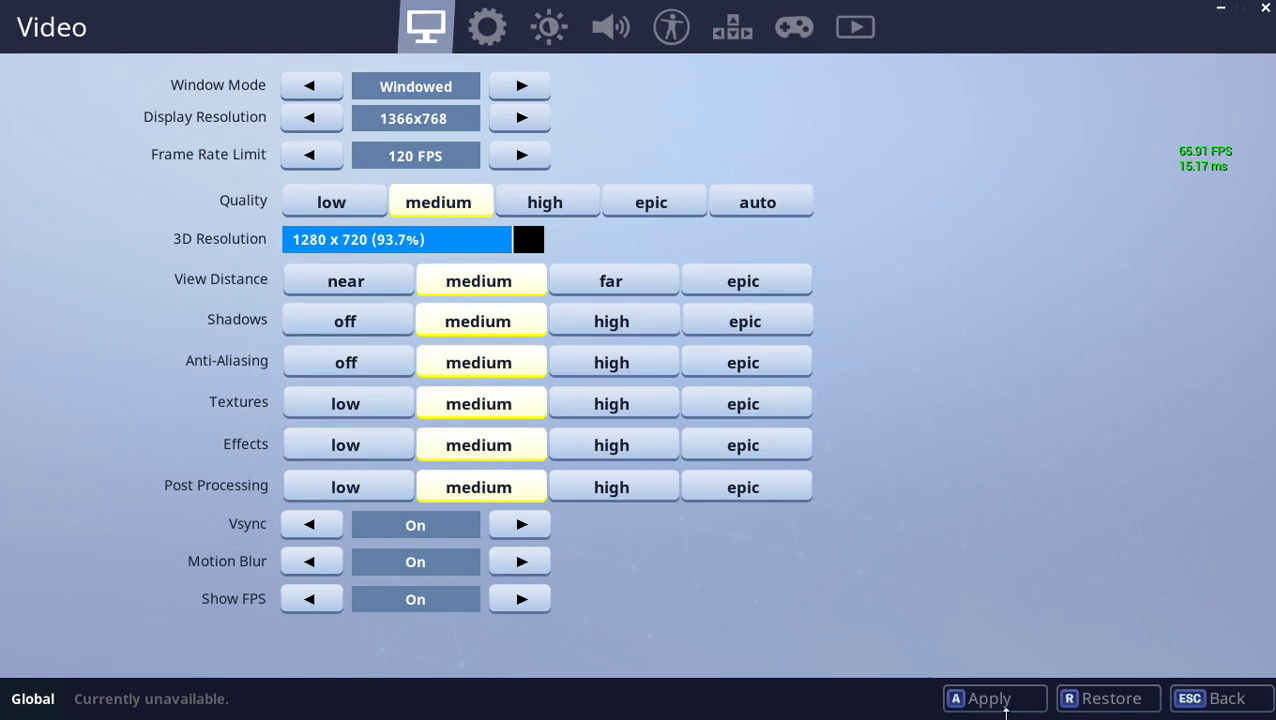
pyautogui.click(1040, 702)
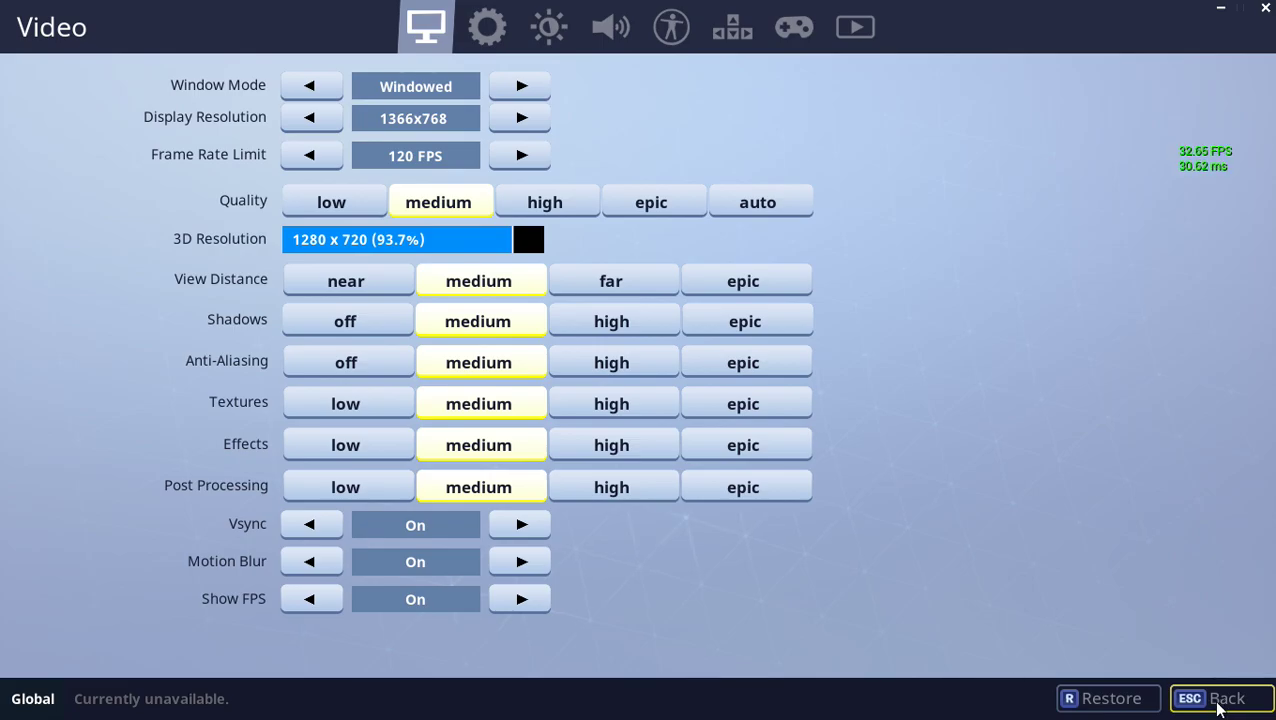
pyautogui.click(1225, 700)
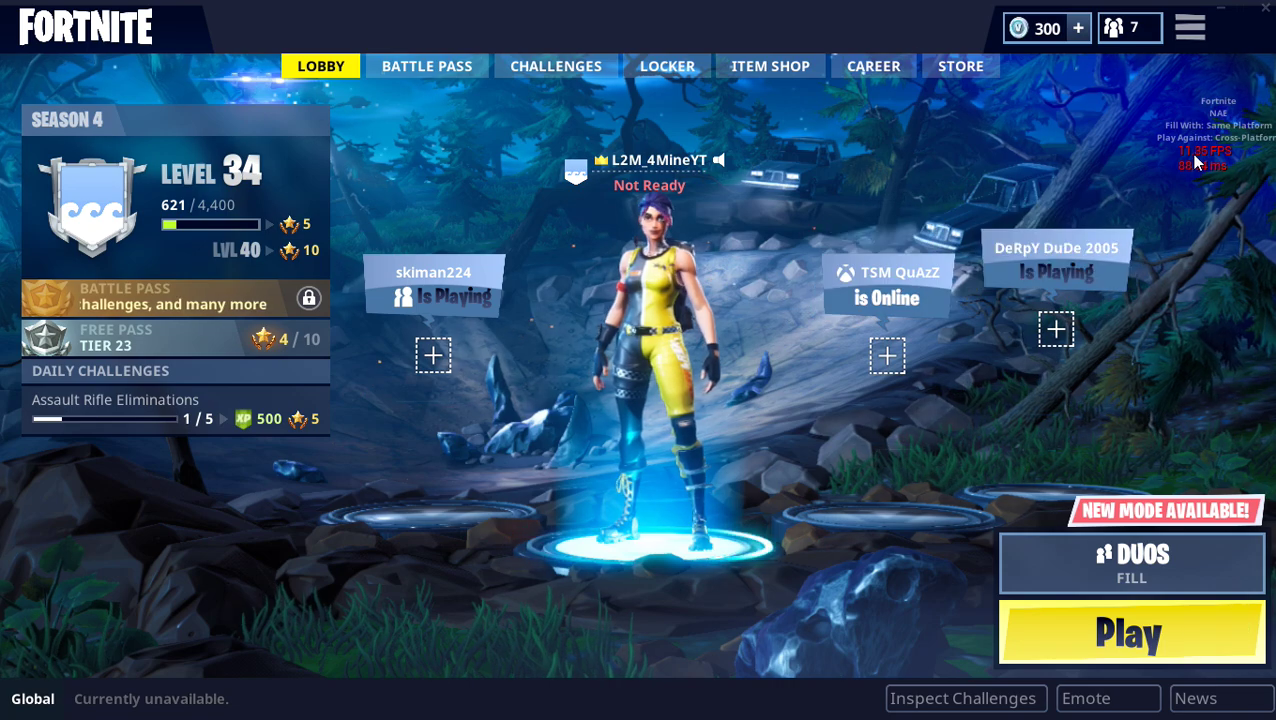
# - Reopen Video settings, choose the low Quality preset, and turn Vsync and Motion Blur off
pyautogui.click(1195, 35)
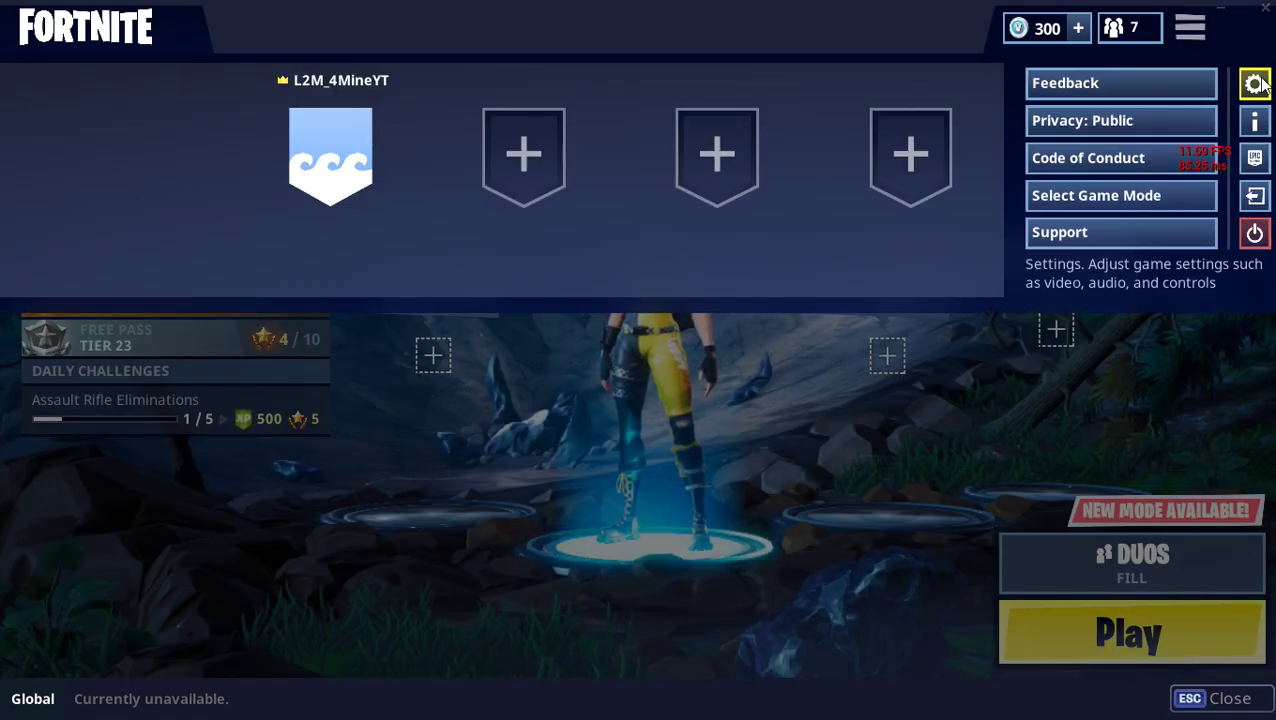
pyautogui.click(1255, 86)
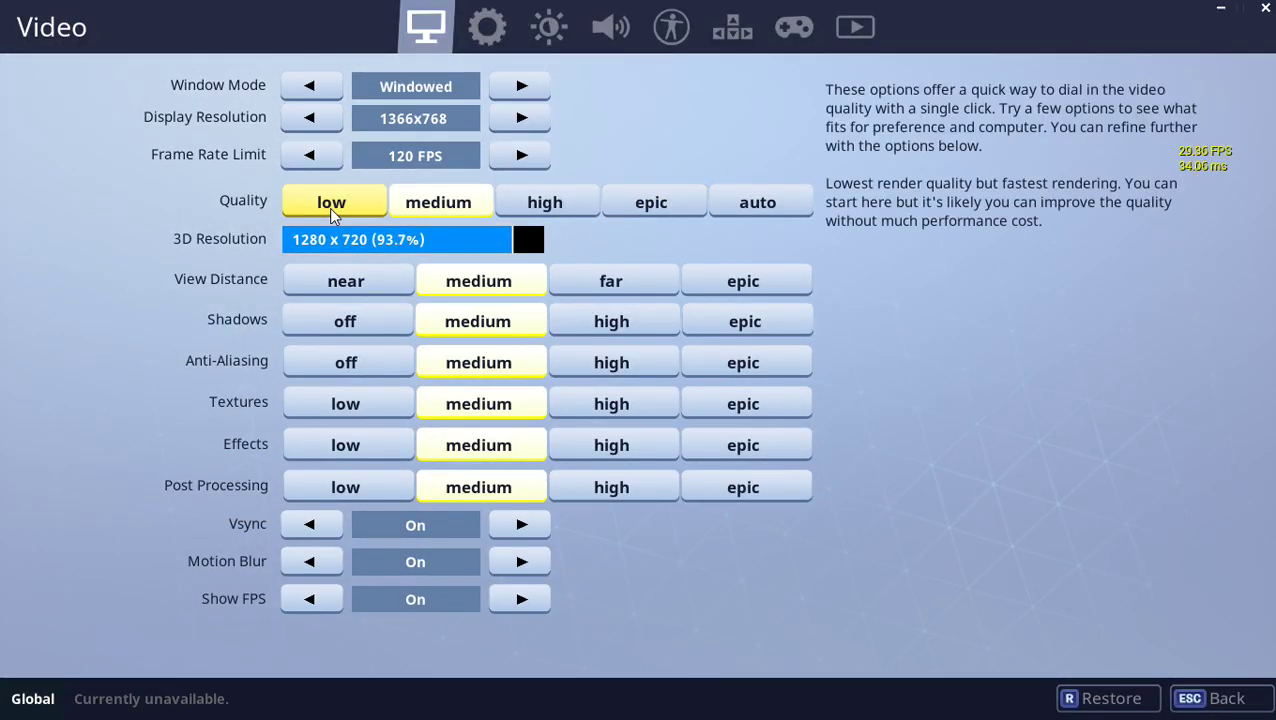
pyautogui.click(741, 202)
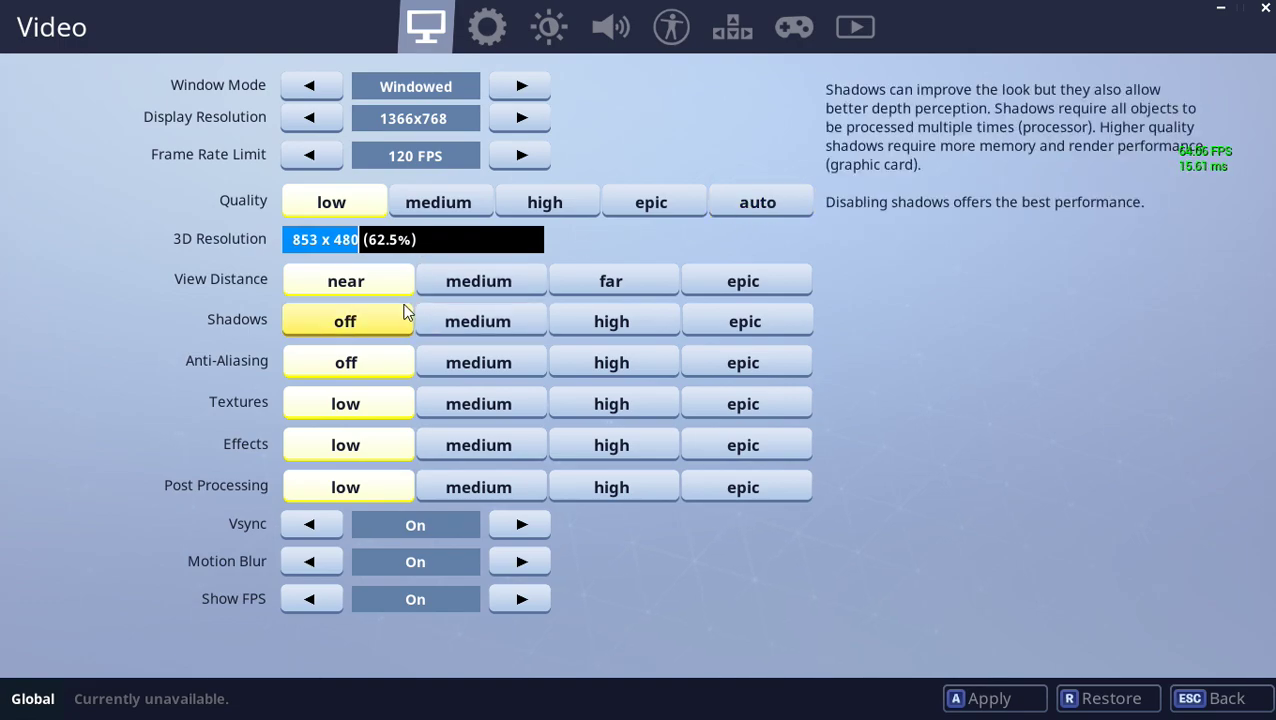
pyautogui.click(308, 530)
pyautogui.click(292, 555)
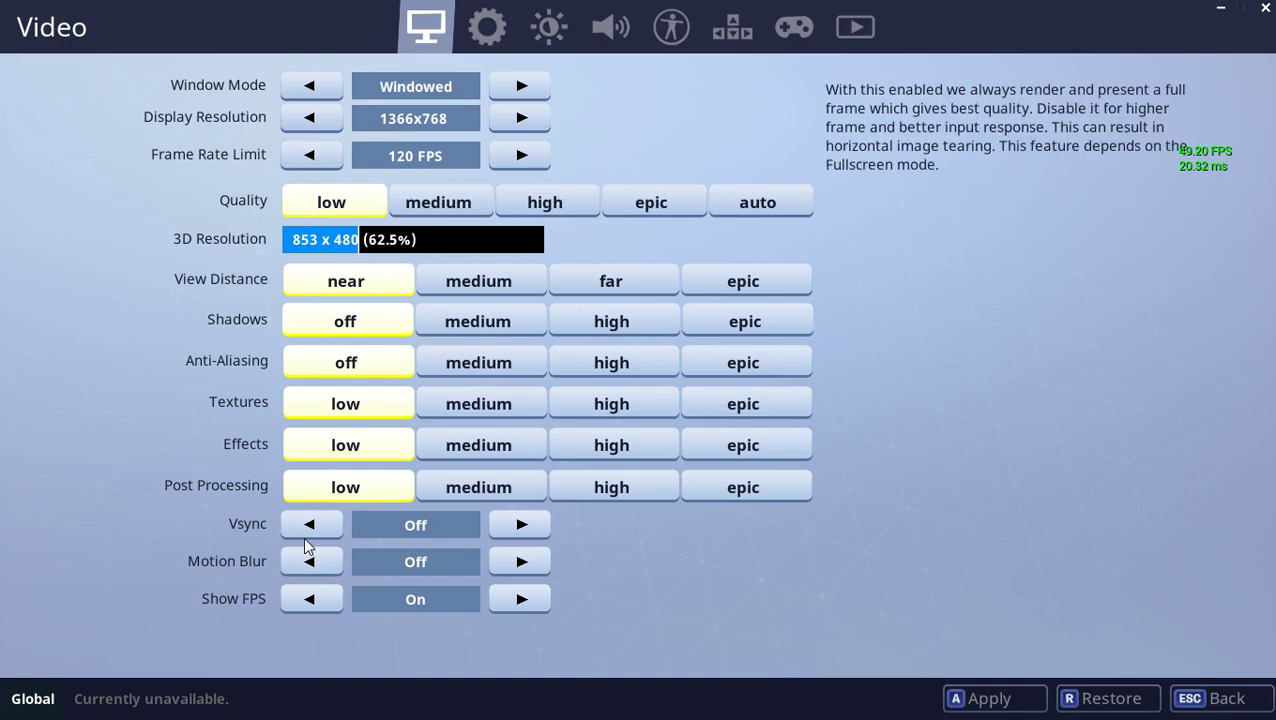
# - Drag the 3D Resolution down to 640 x 360 (46.9%) and apply it
pyautogui.click(985, 705)
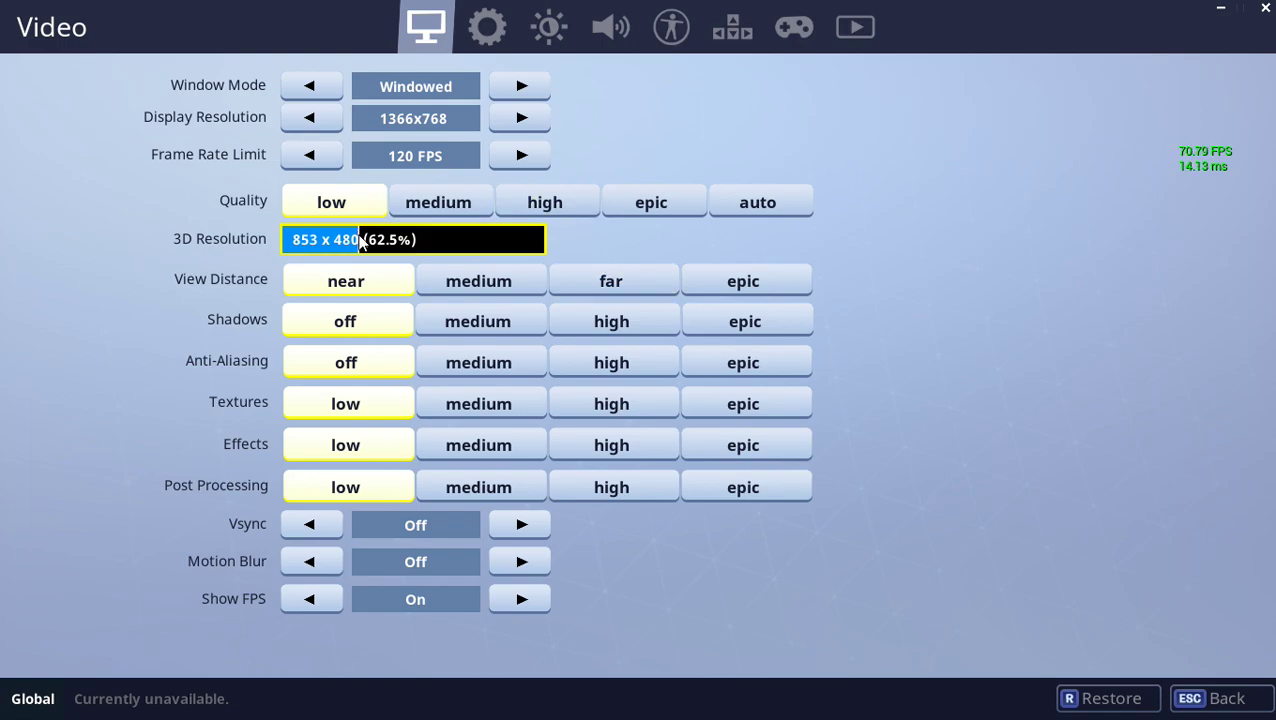
pyautogui.moveTo(322, 239); pyautogui.dragTo(190, 280)
pyautogui.click(1022, 699)
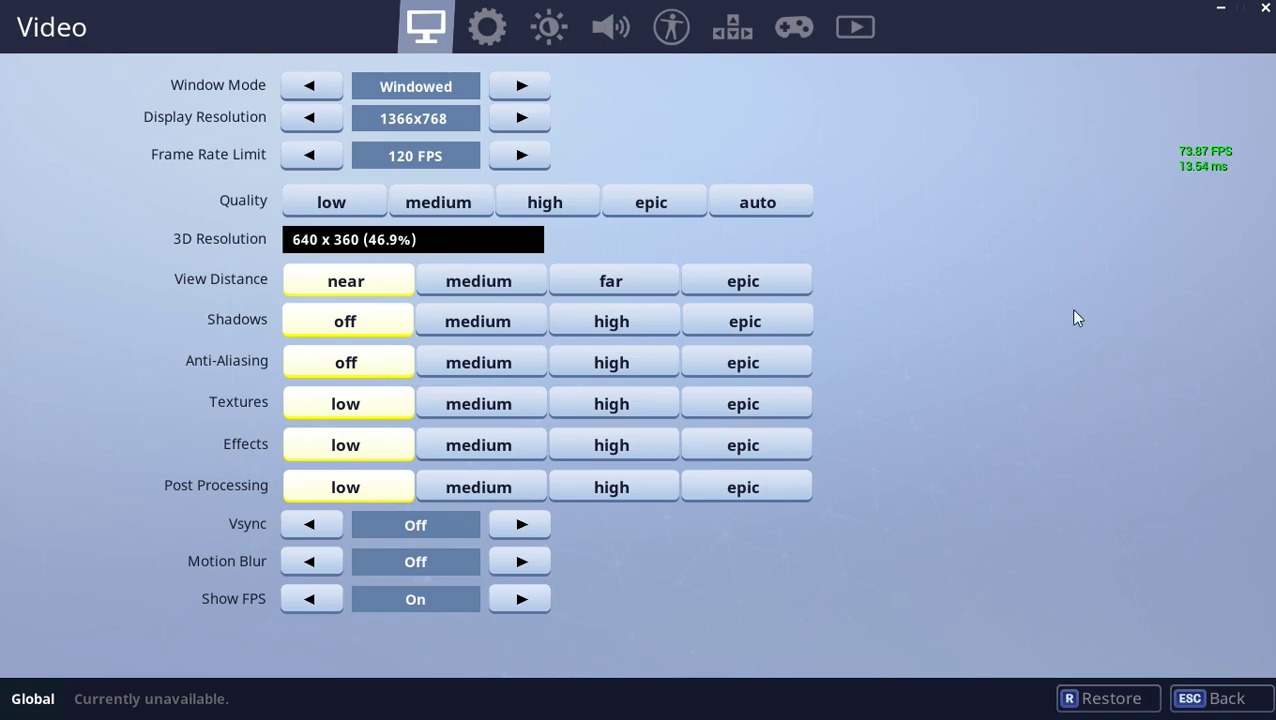
# - Cycle the Frame Rate Limit through 30, 60, 120, 144, 160 FPS and Unlimited, ending on 60 FPS
pyautogui.click(527, 159)
pyautogui.click(527, 159)
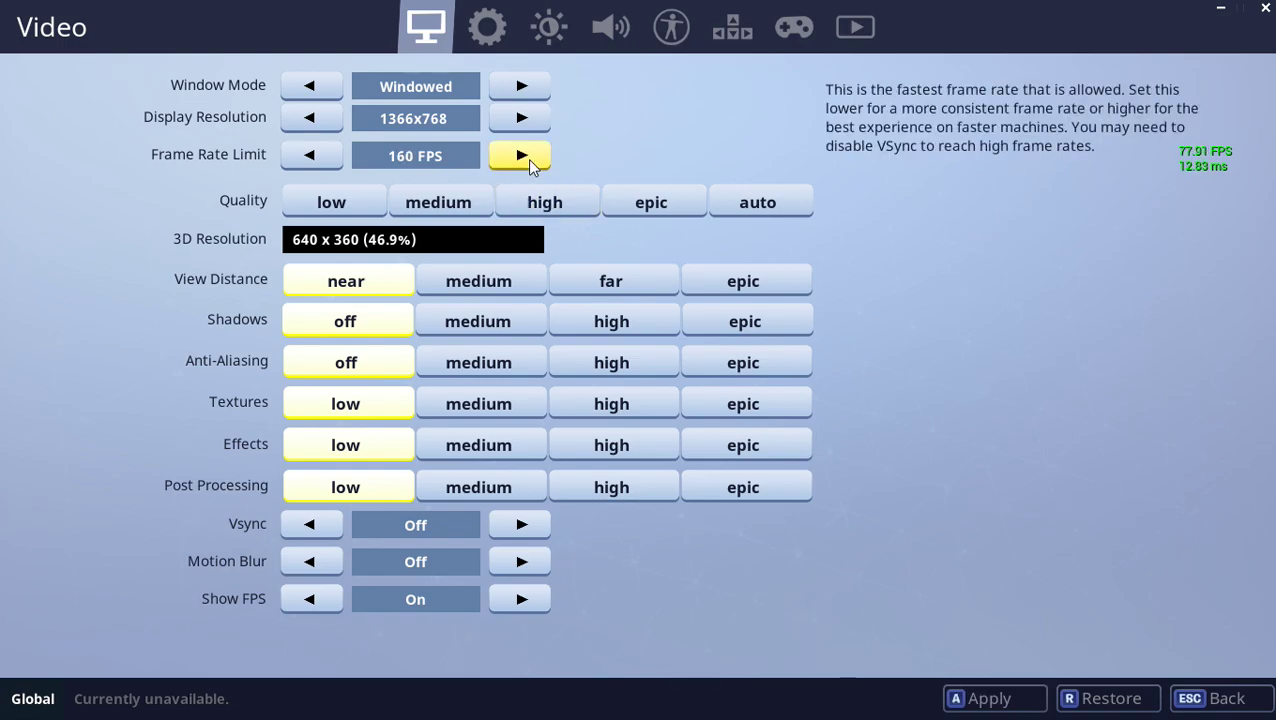
pyautogui.click(331, 162)
pyautogui.click(329, 163)
pyautogui.click(329, 163)
pyautogui.click(329, 163)
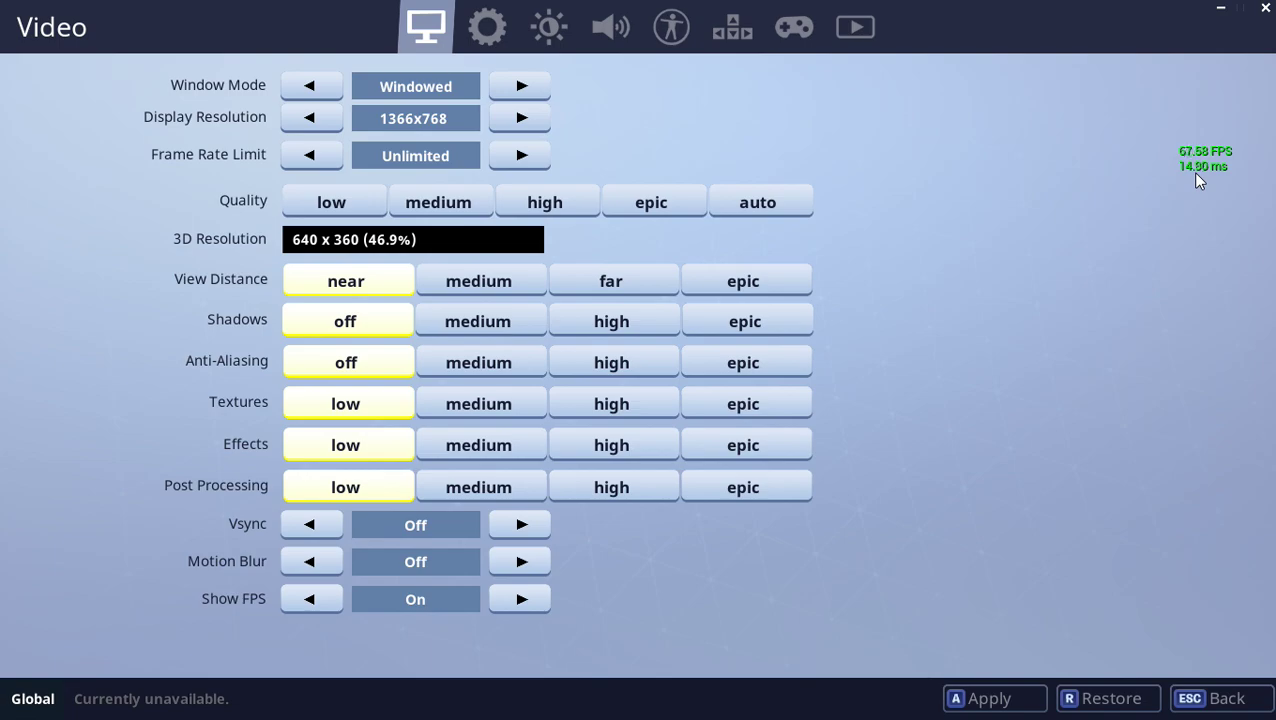
pyautogui.click(521, 156)
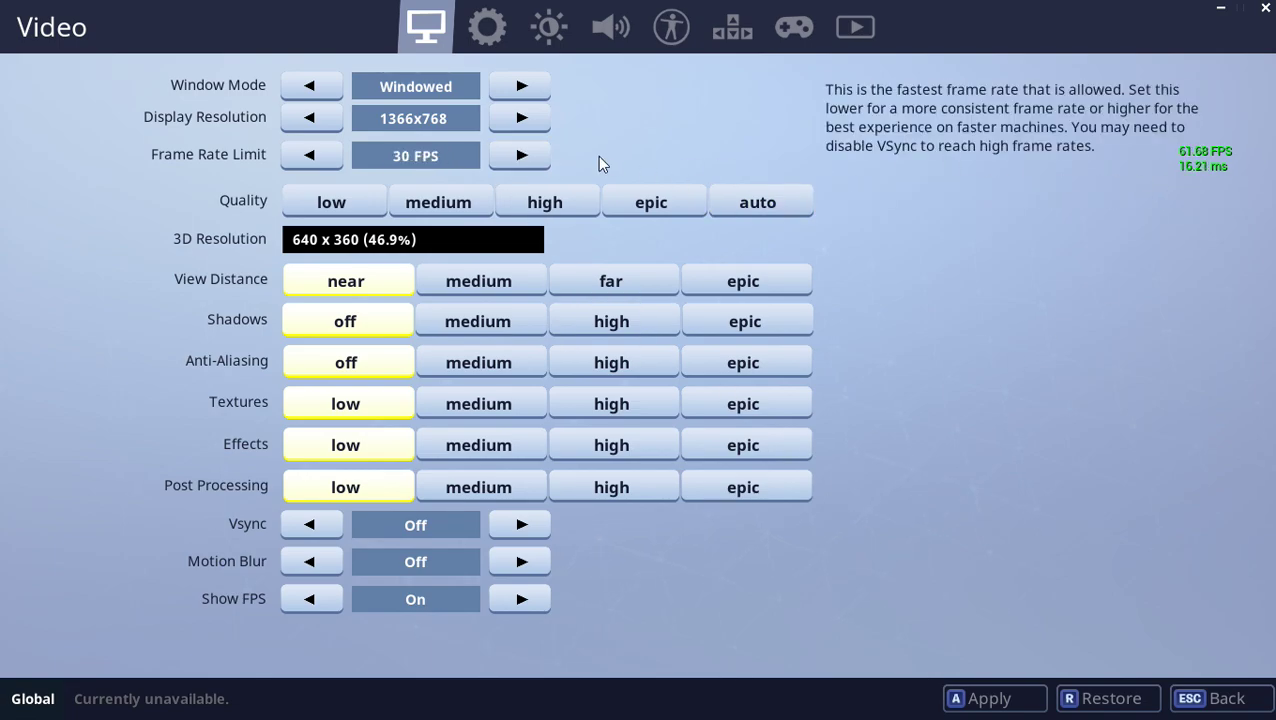
pyautogui.click(521, 156)
pyautogui.click(521, 156)
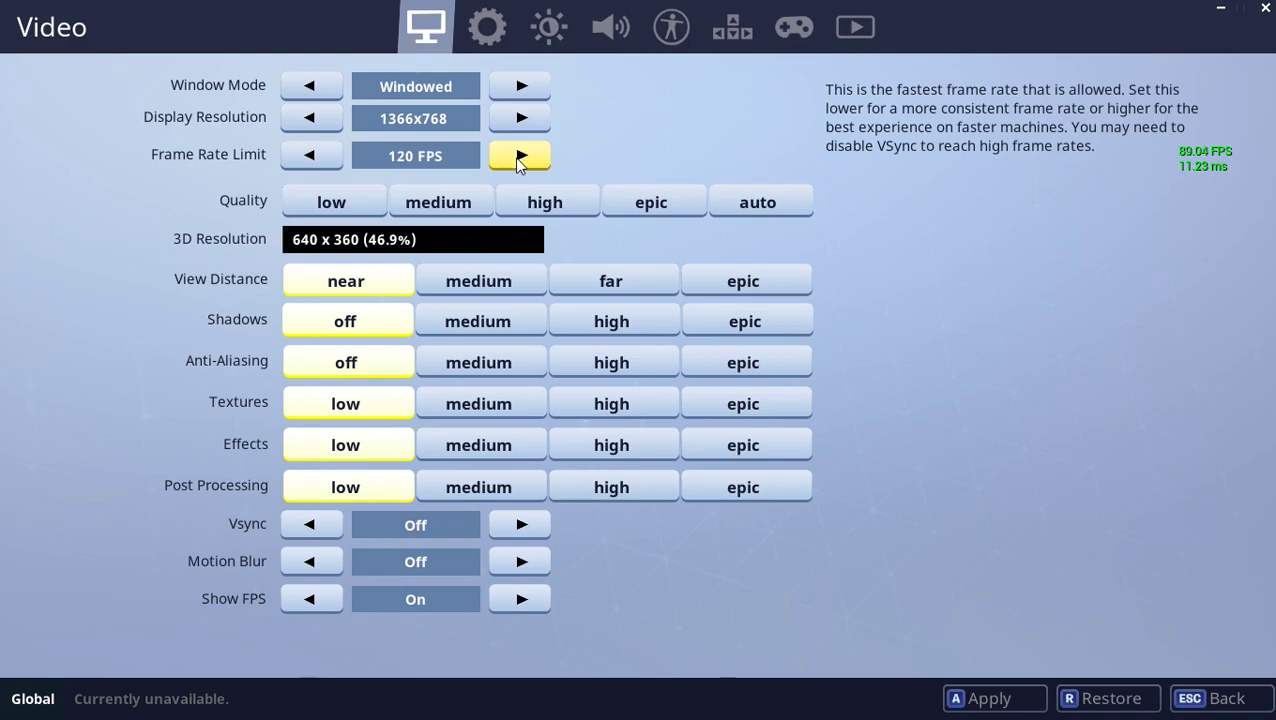
pyautogui.click(312, 158)
pyautogui.click(512, 160)
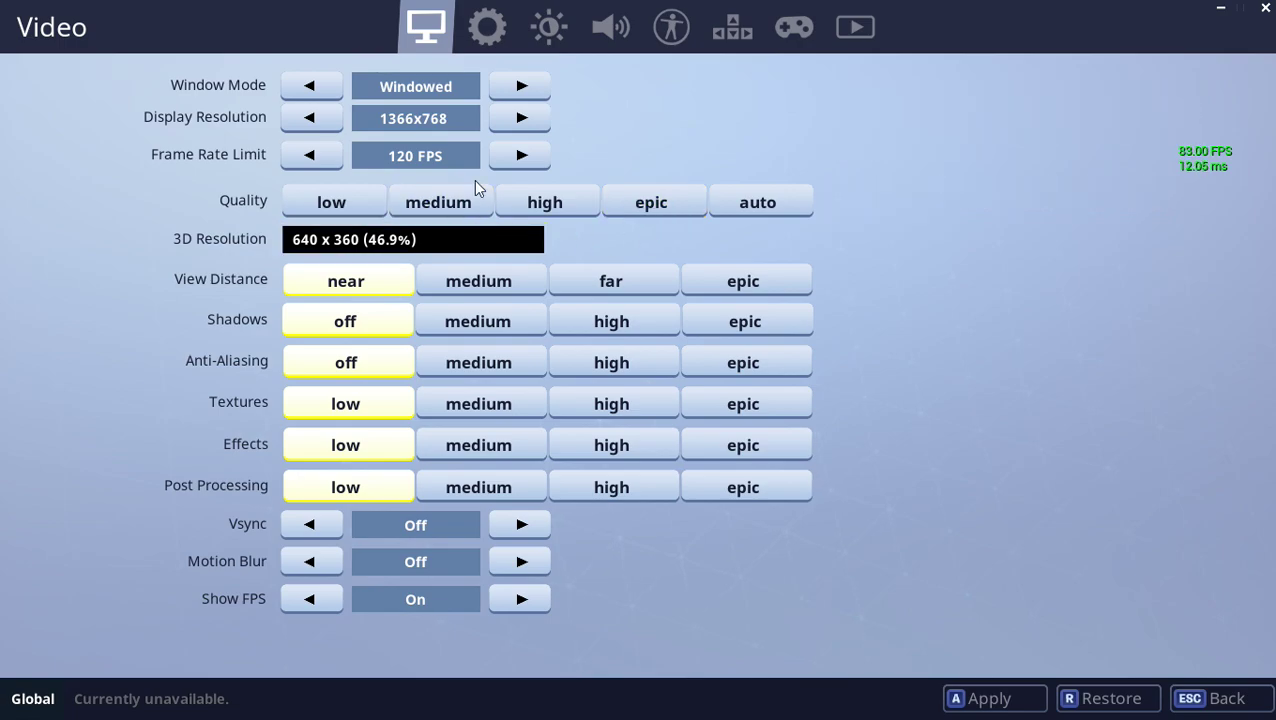
pyautogui.click(311, 155)
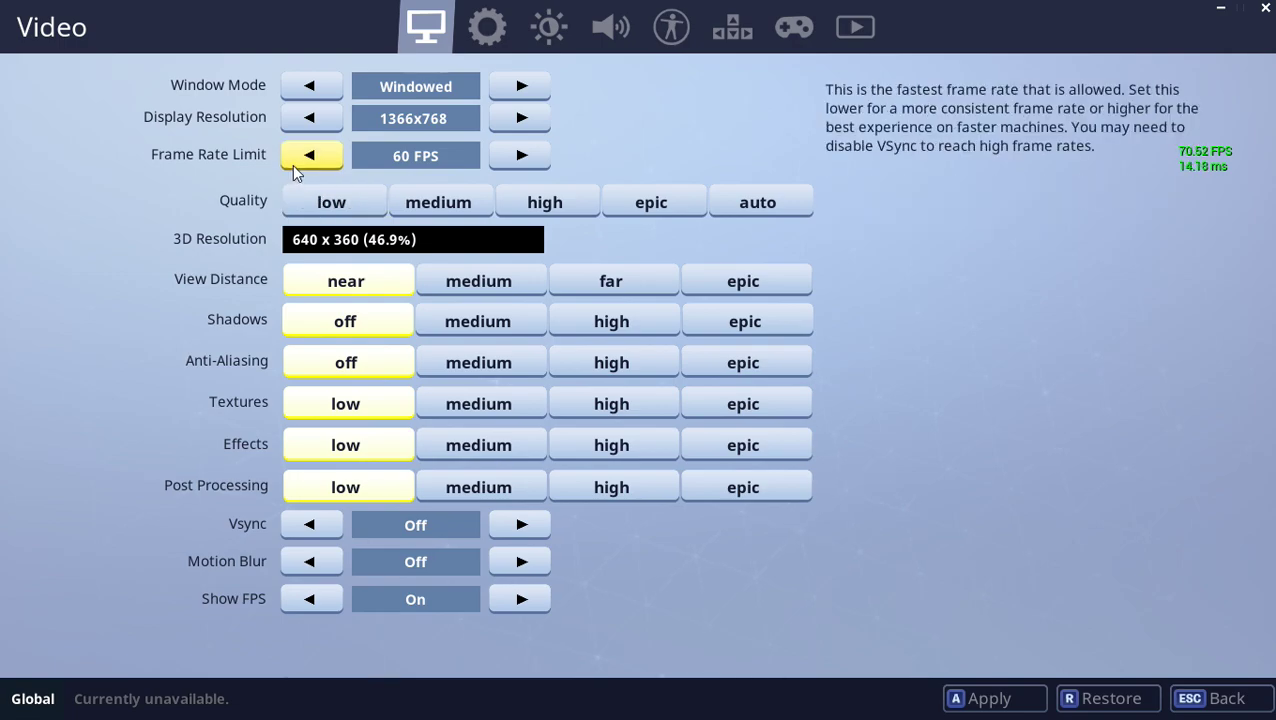
pyautogui.click(503, 159)
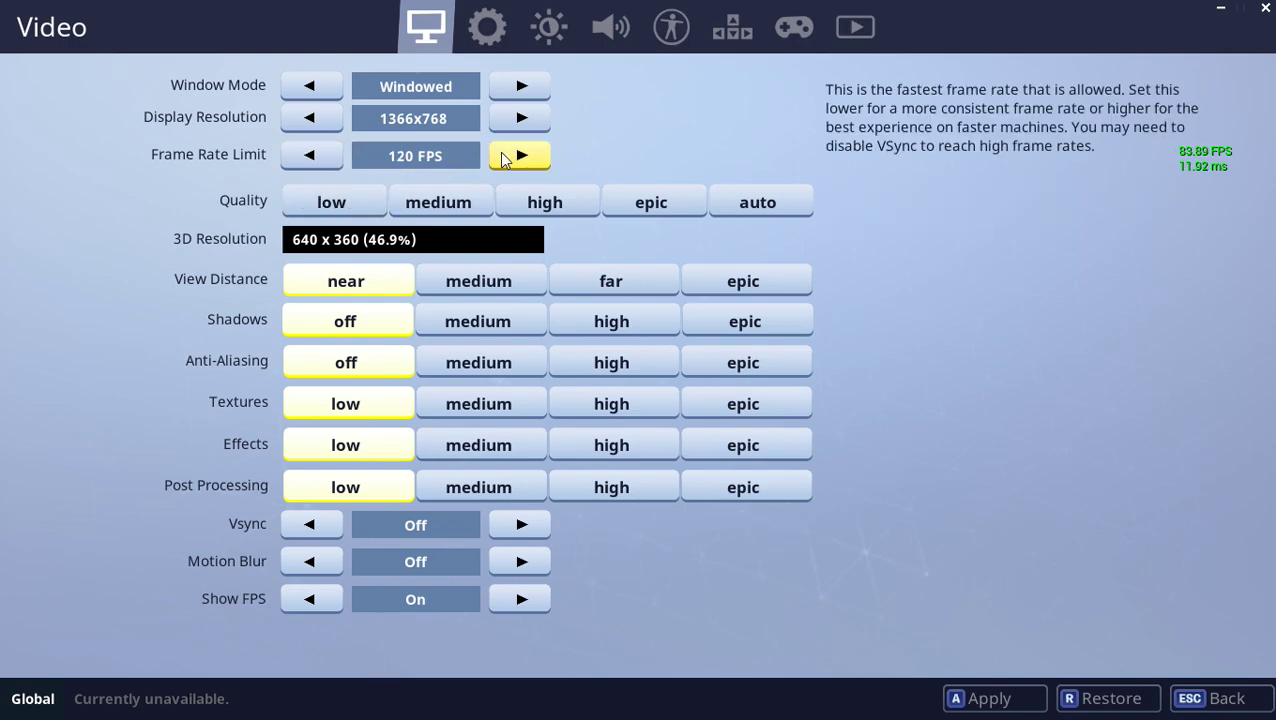
pyautogui.click(341, 158)
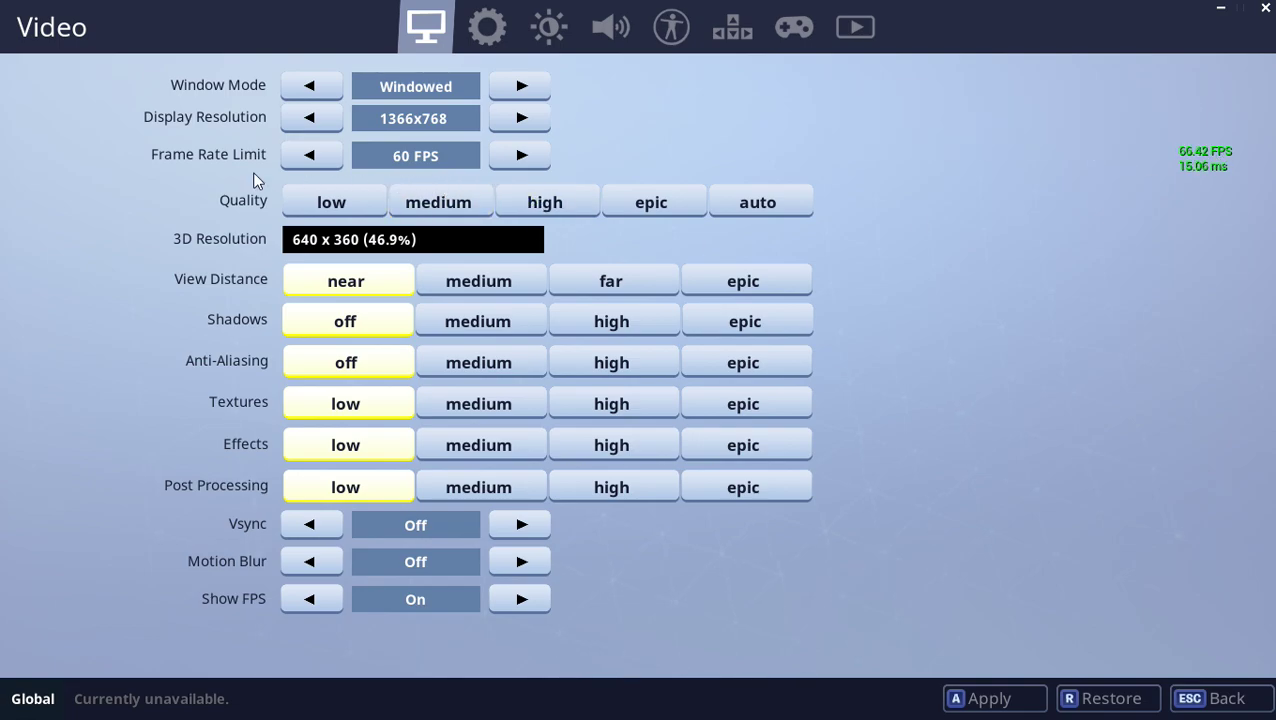
pyautogui.click(312, 158)
pyautogui.click(515, 157)
# - Step the frame rate limit up to 240 FPS, apply it, and return to the lobby
pyautogui.click(518, 155)
pyautogui.click(518, 156)
pyautogui.click(519, 157)
pyautogui.click(519, 158)
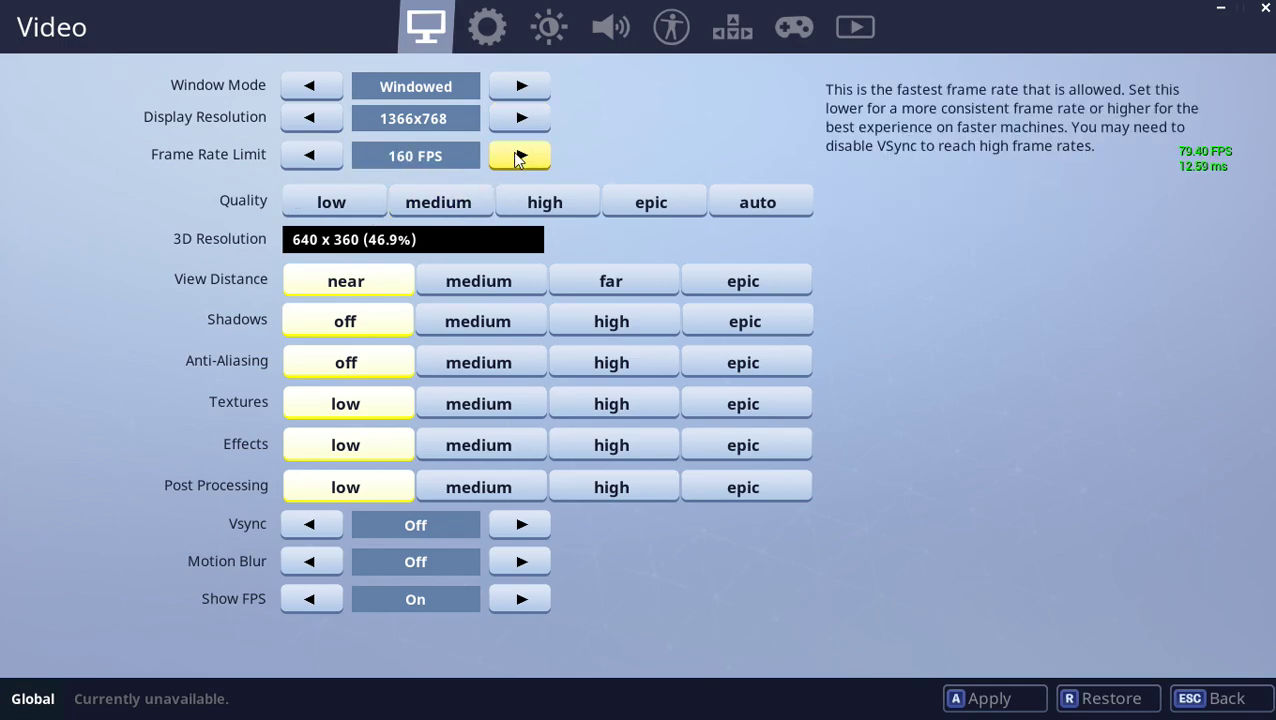
pyautogui.click(511, 150)
pyautogui.click(513, 154)
pyautogui.click(305, 155)
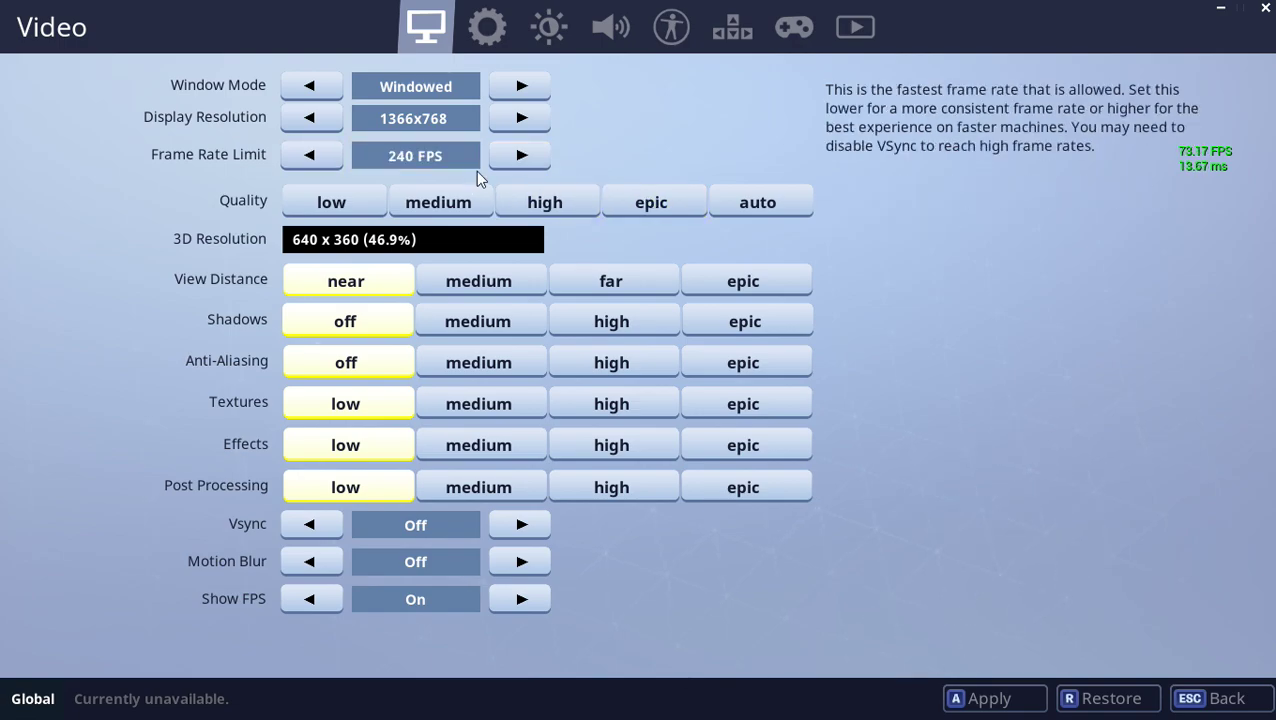
pyautogui.click(975, 700)
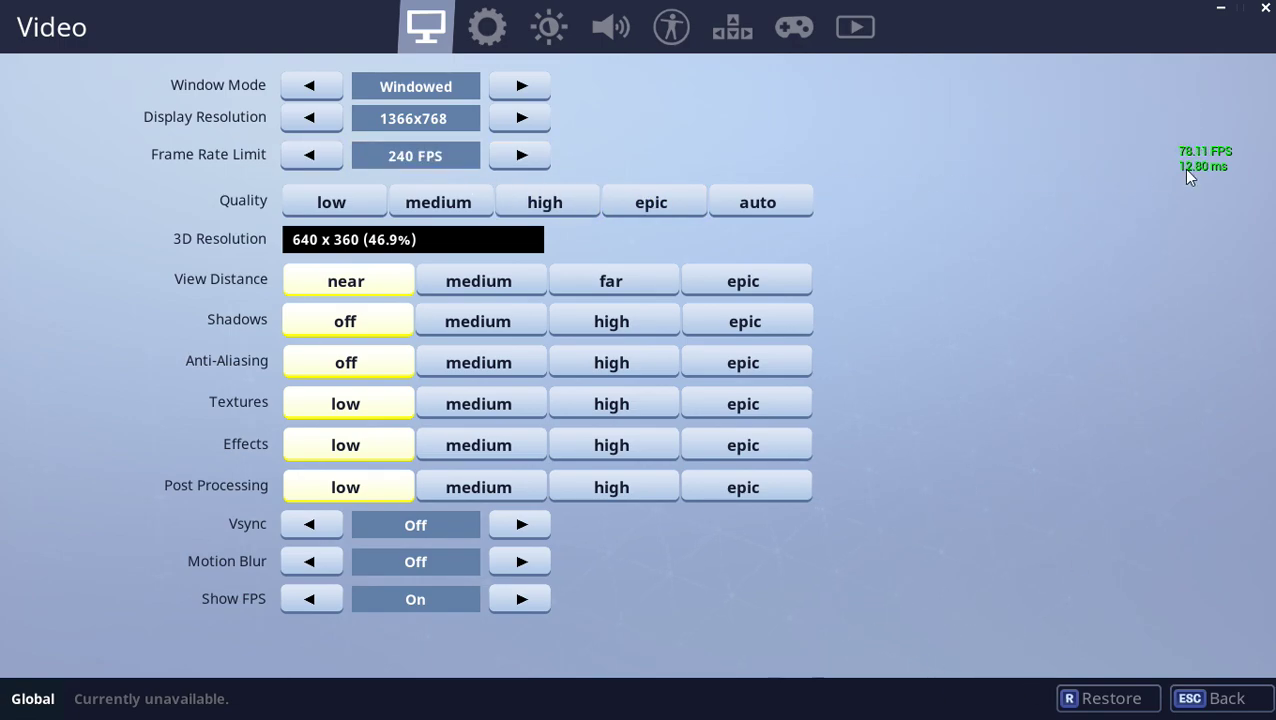
pyautogui.click(1192, 692)
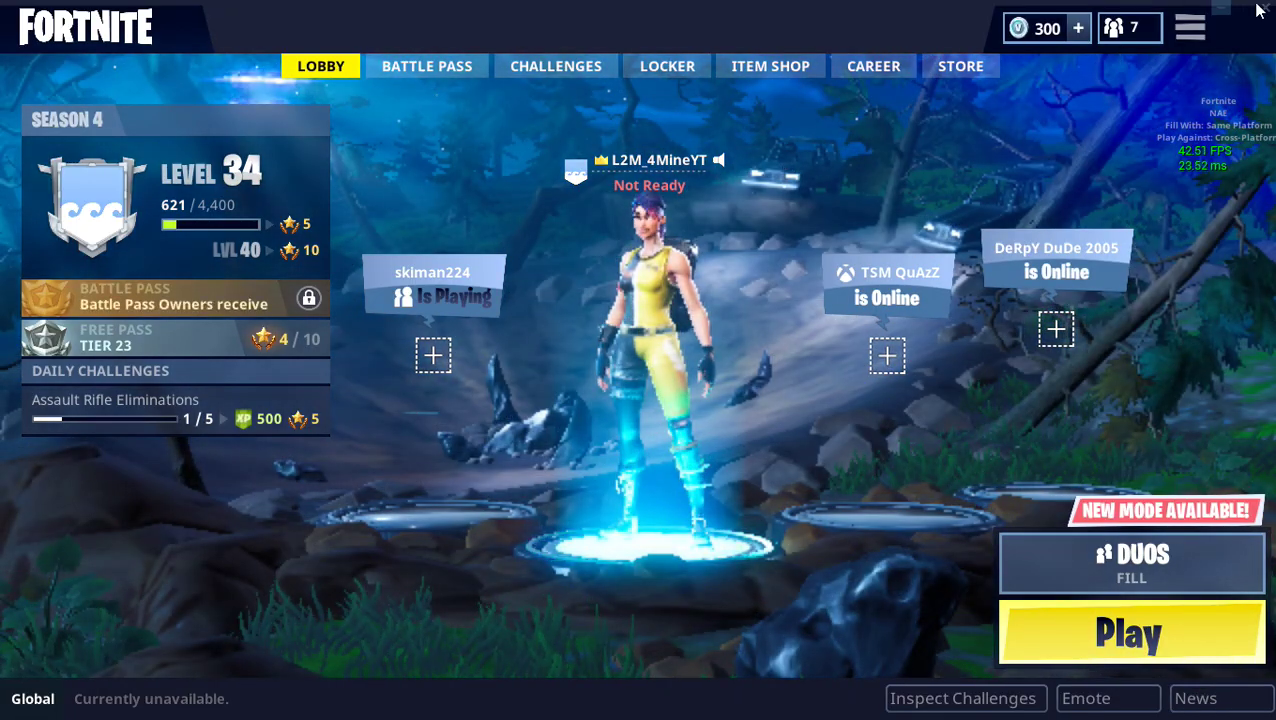
# - Reopen settings, pass through the Audio and Game tabs back to Video, and set the frame rate limit to Unlimited
pyautogui.click(1192, 28)
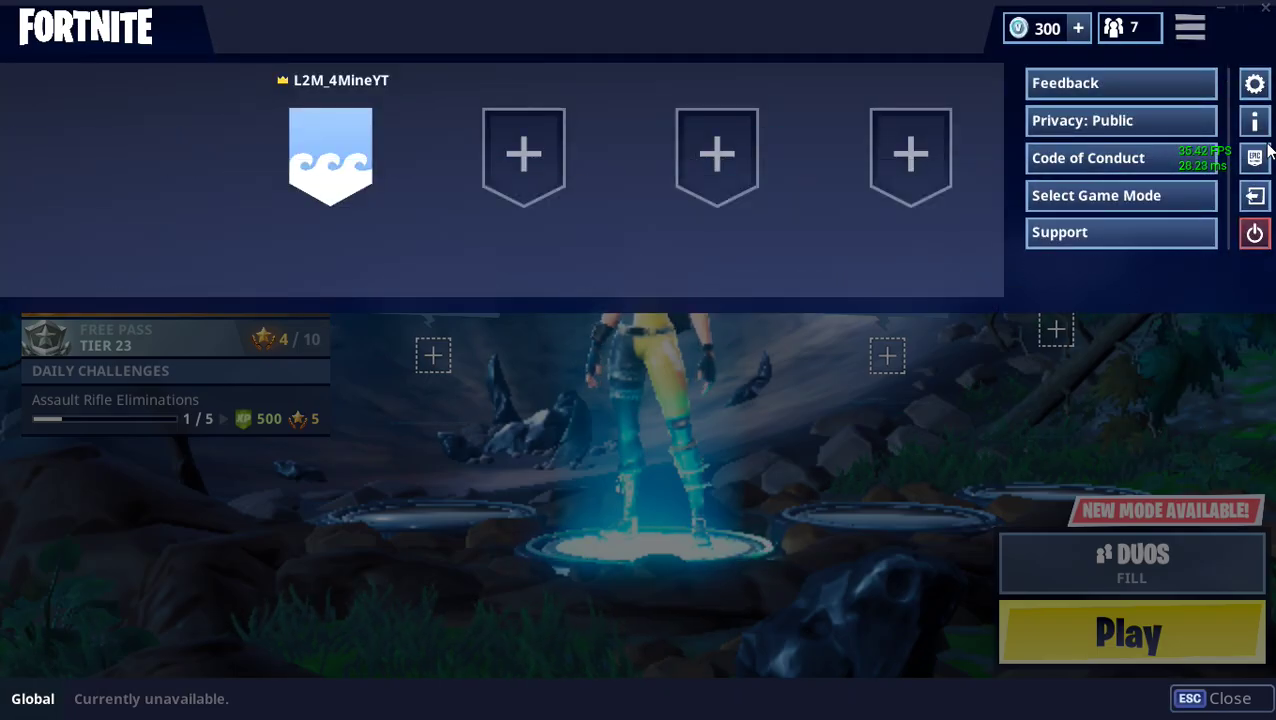
pyautogui.click(1254, 84)
pyautogui.click(610, 27)
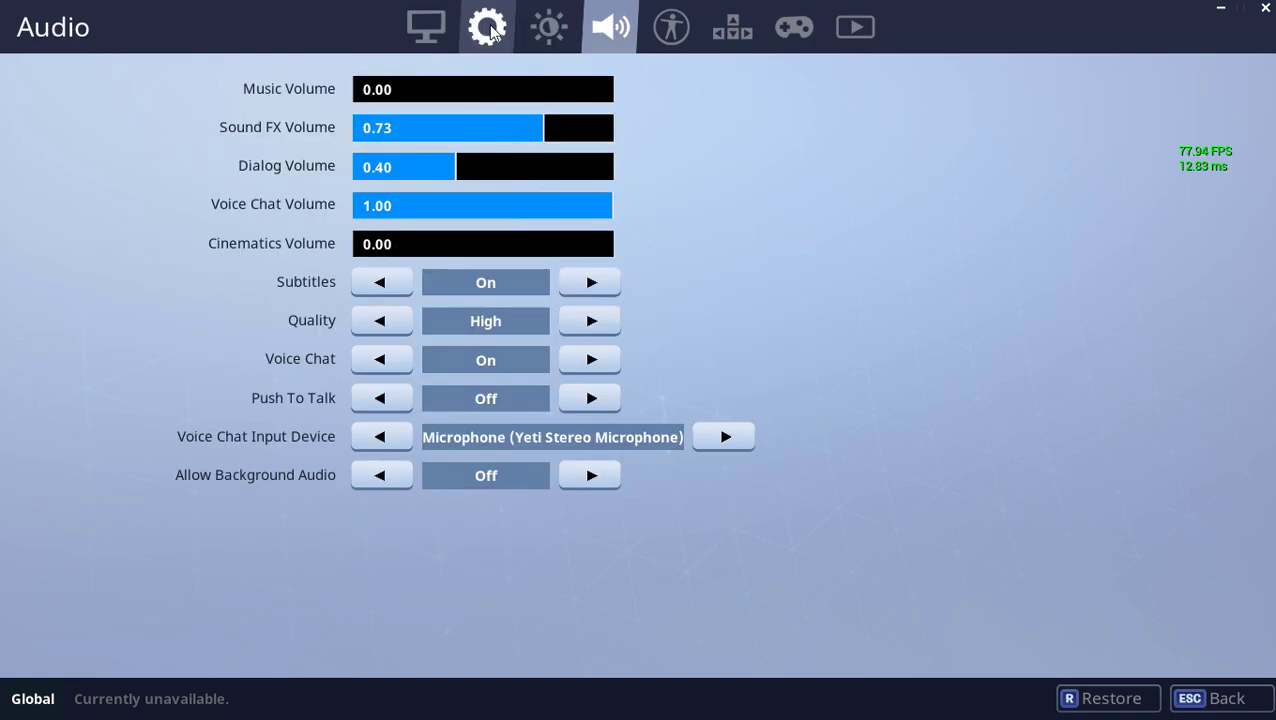
pyautogui.click(490, 30)
pyautogui.click(438, 42)
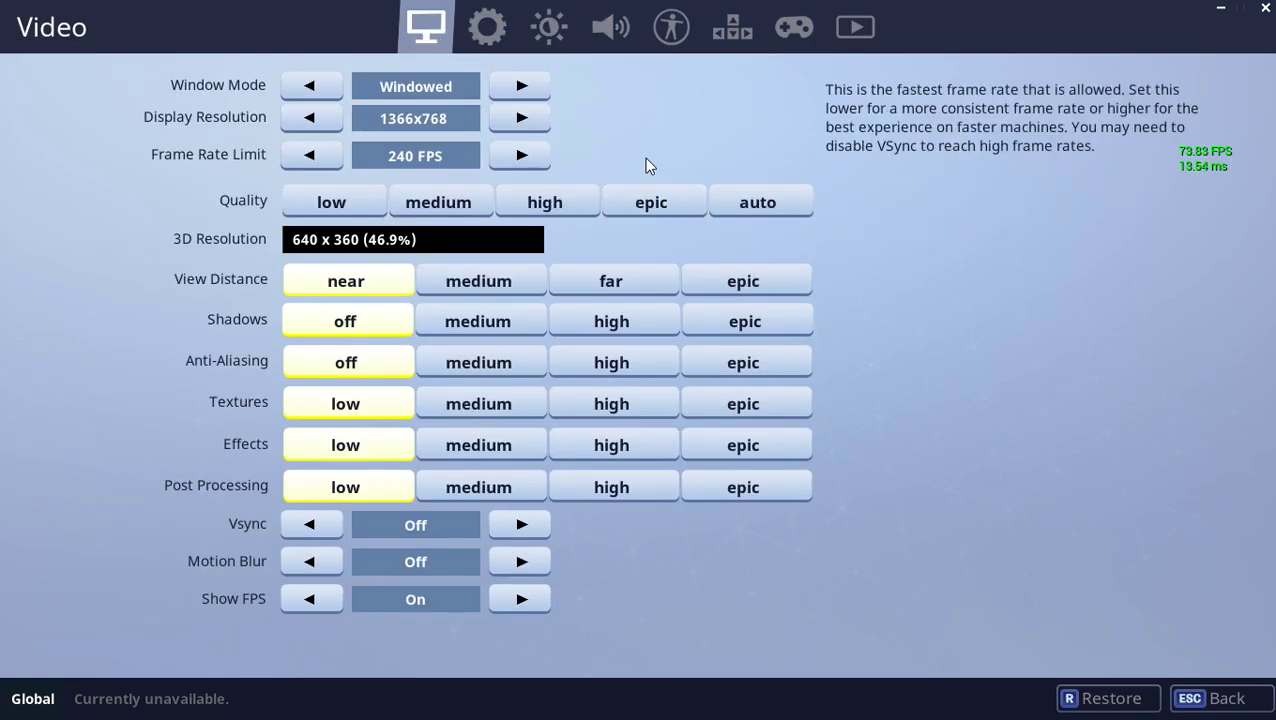
pyautogui.click(497, 156)
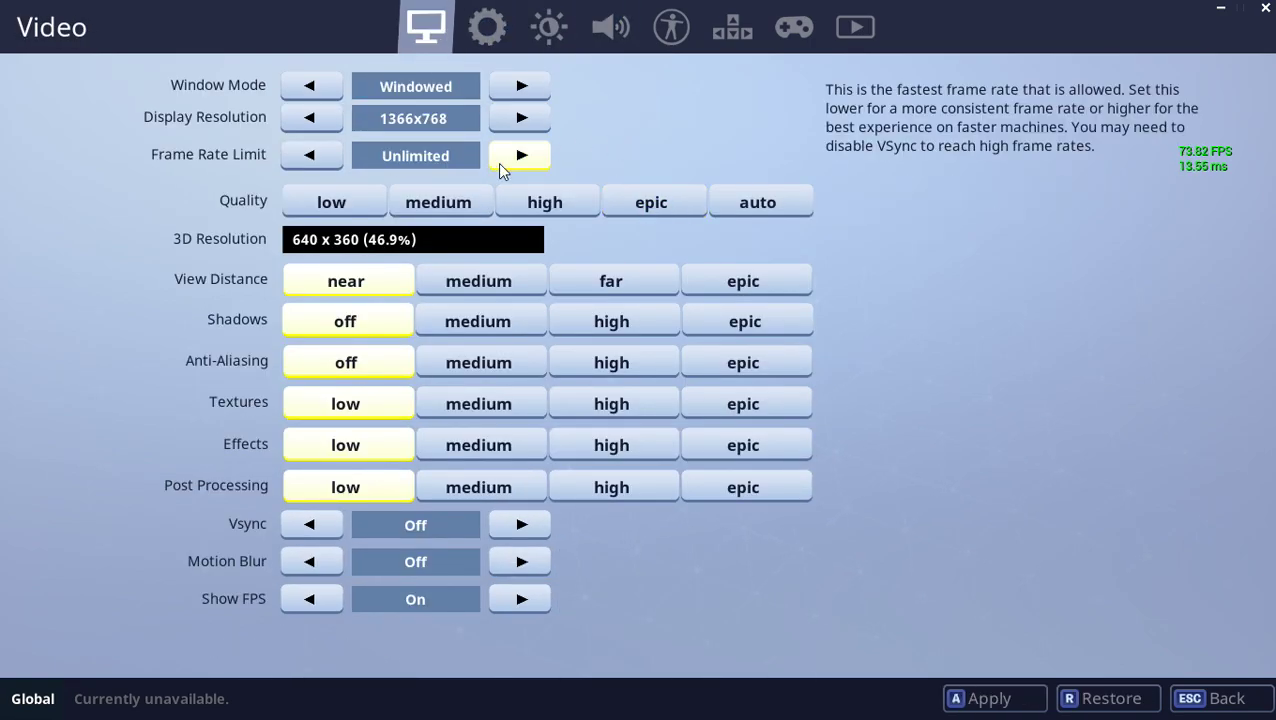